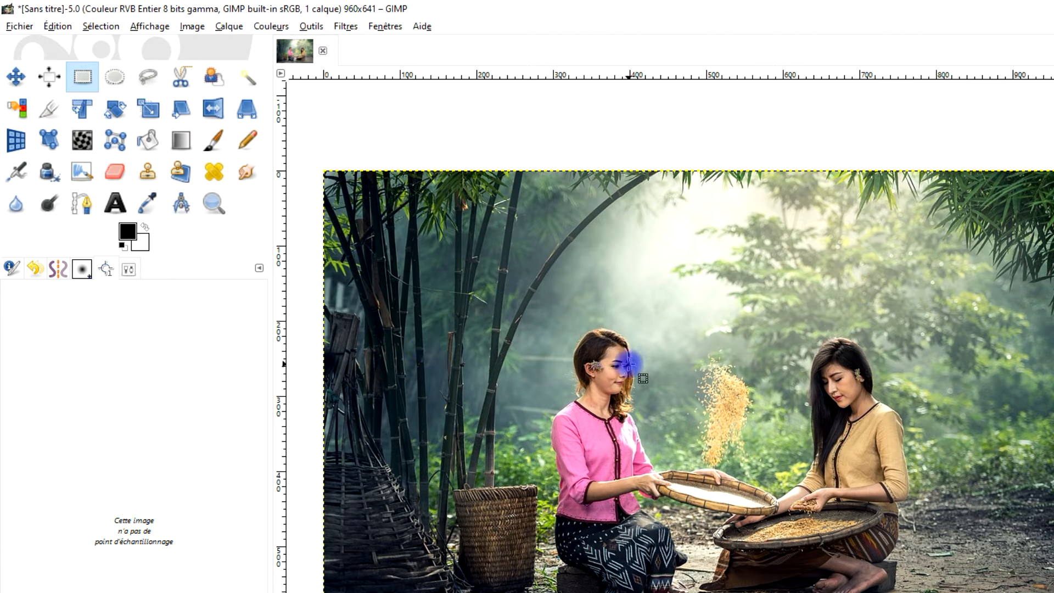
Make a rectangular selection of about 145 × 144 px around the head of the woman in pink.
left_click(82, 81)
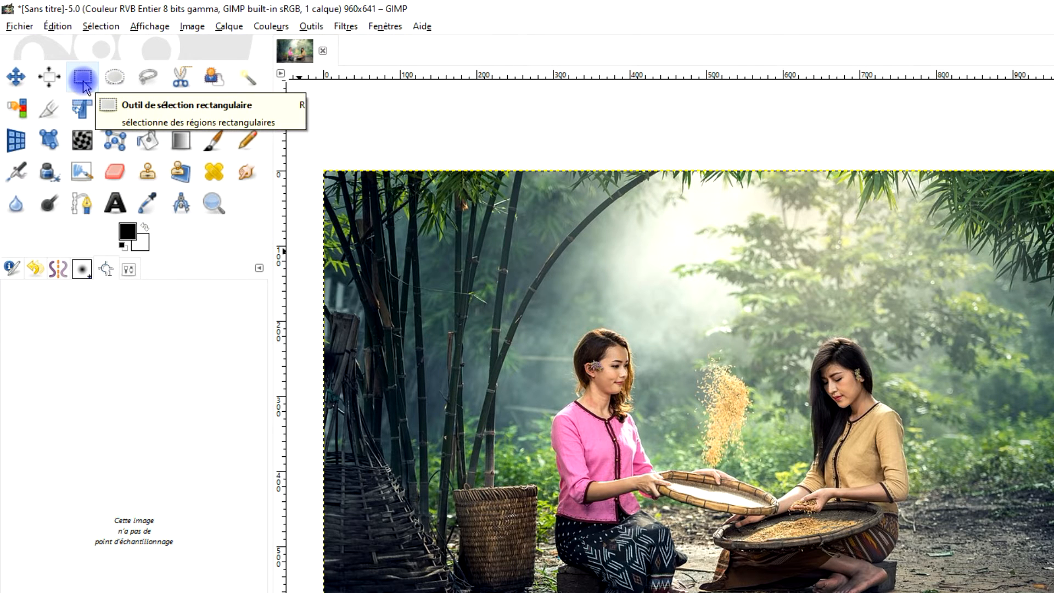
left_click(127, 269)
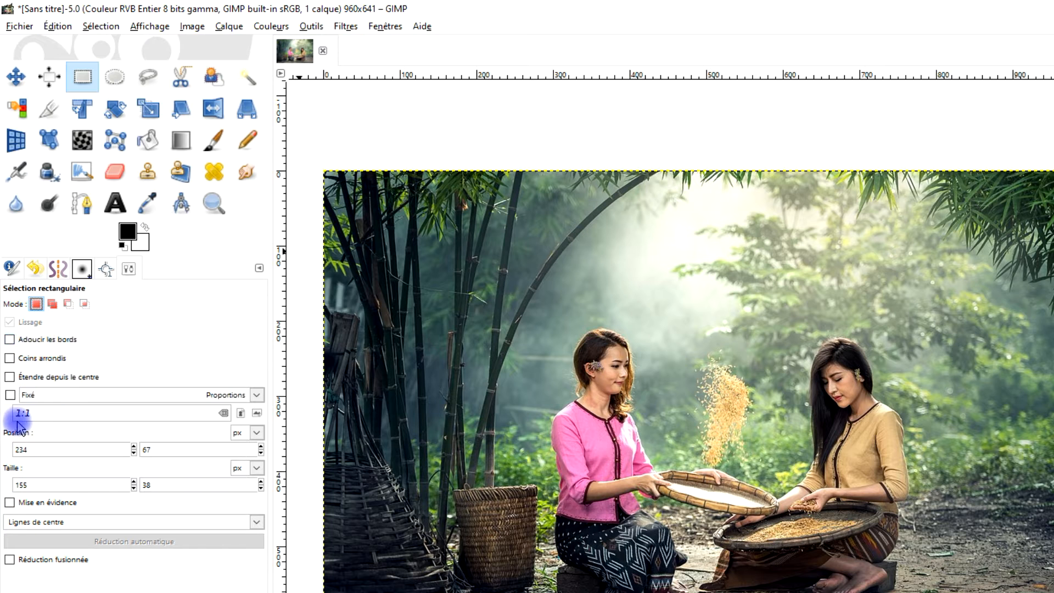
left_click_drag(554, 313, 665, 429)
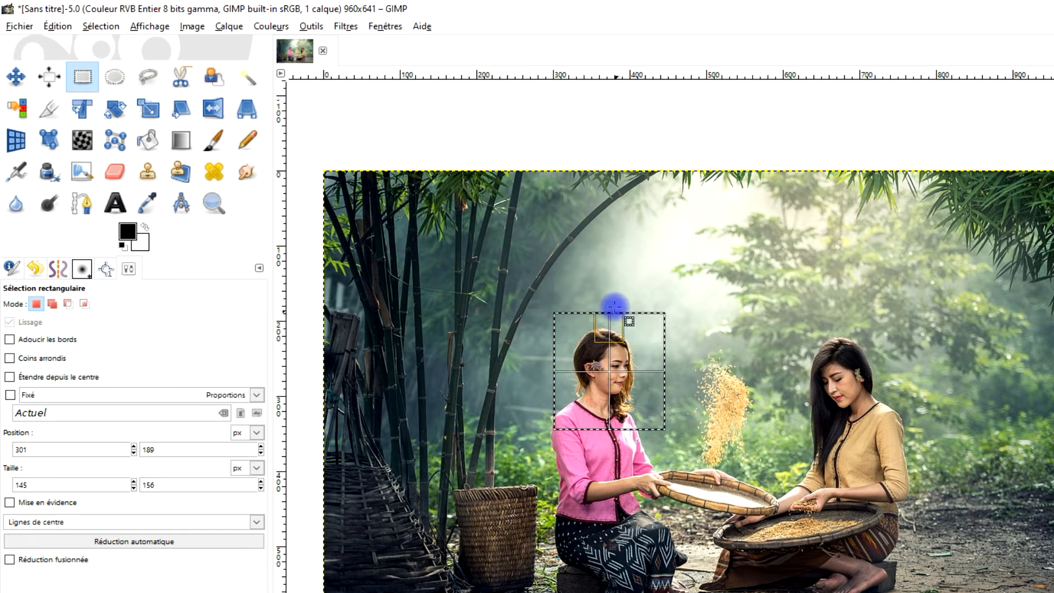
left_click_drag(605, 314, 609, 322)
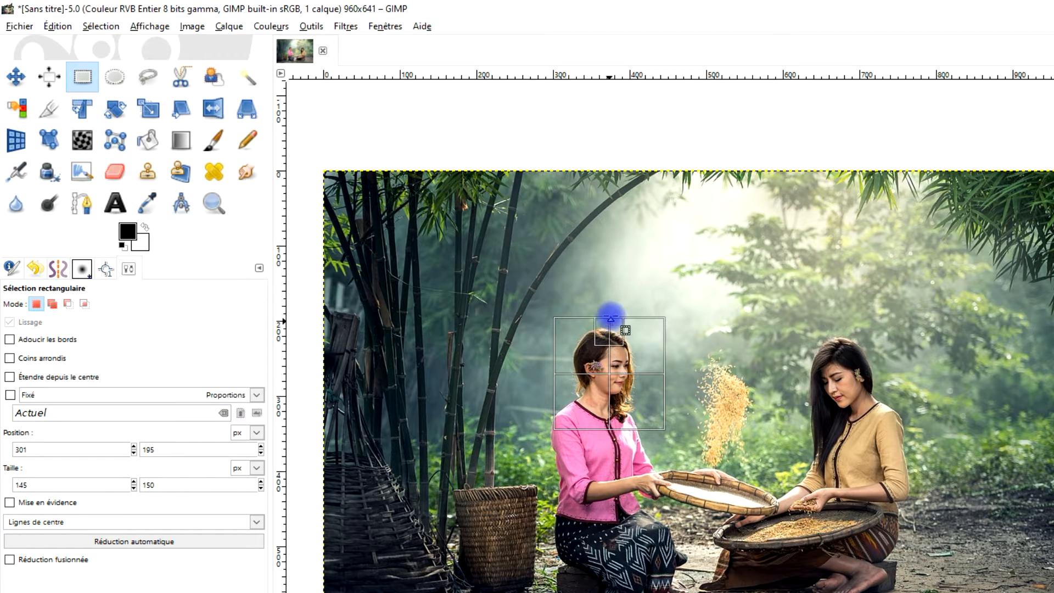
scroll(610, 377, "up", 3)
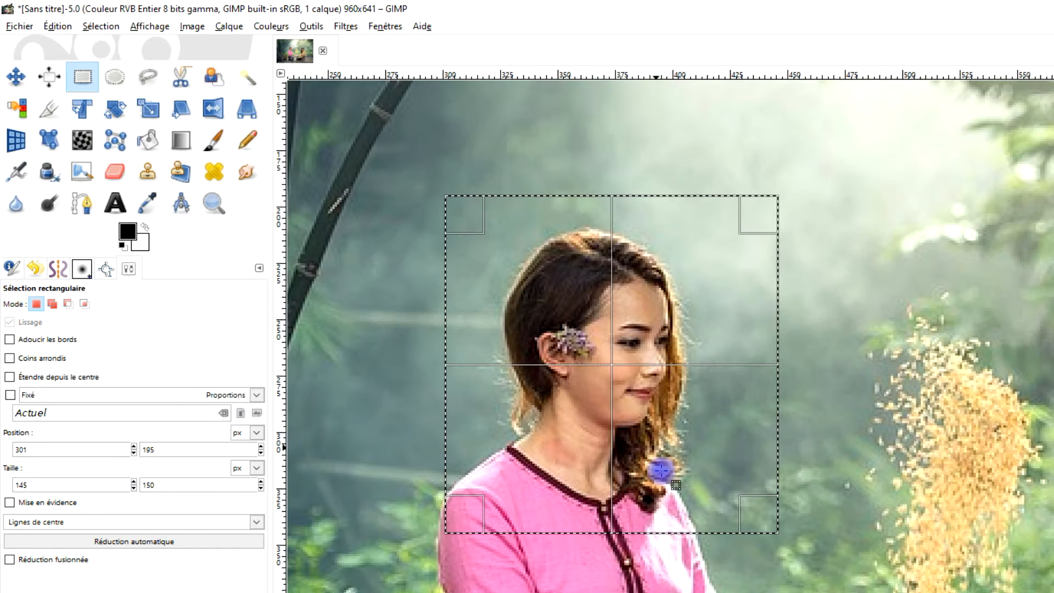
mouse_move(671, 510)
left_mouse_down()
mouse_move(670, 498)
mouse_move(670, 518)
left_mouse_up()
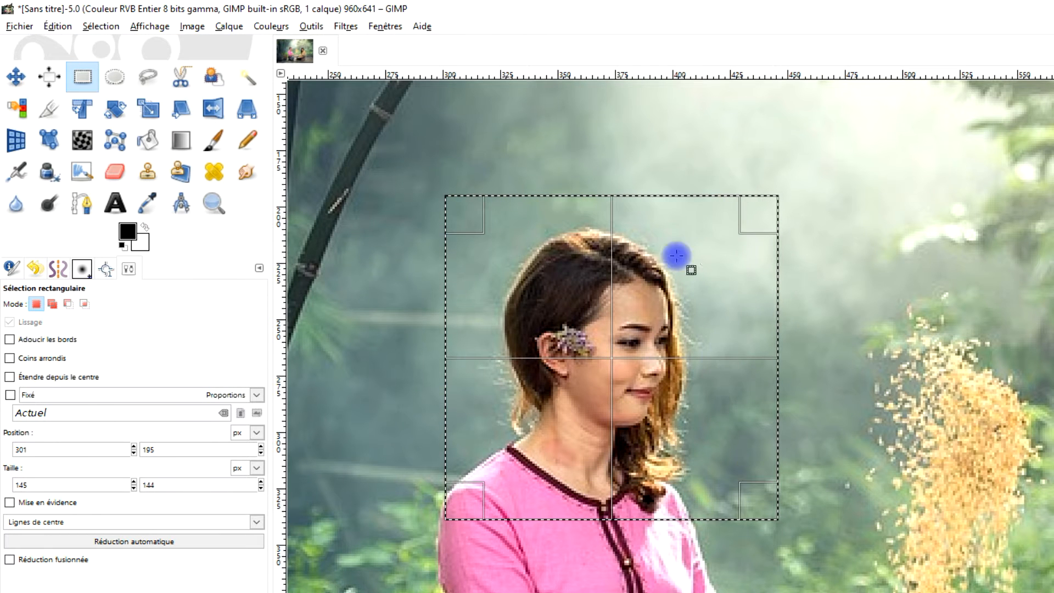
scroll(638, 313, "down", 2)
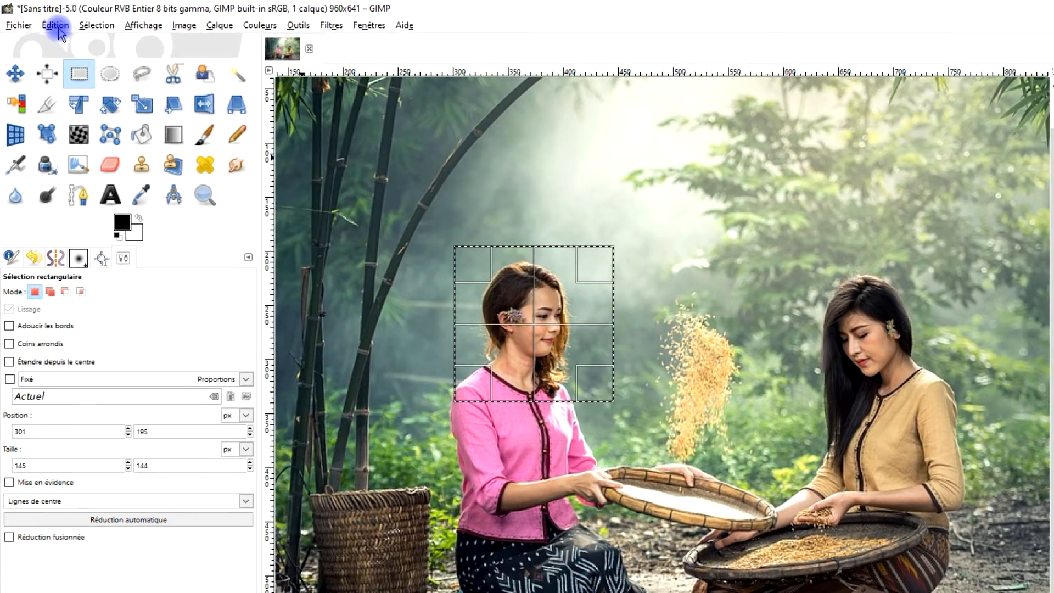
Copy the selected head area and paste it as a new image.
left_click(57, 26)
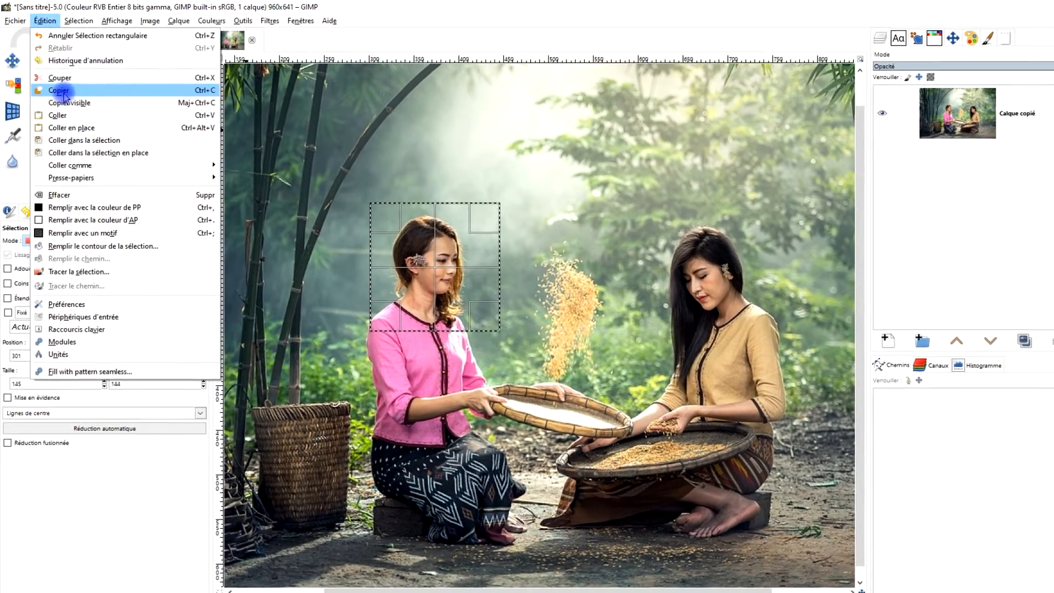
left_click(61, 91)
left_click(44, 20)
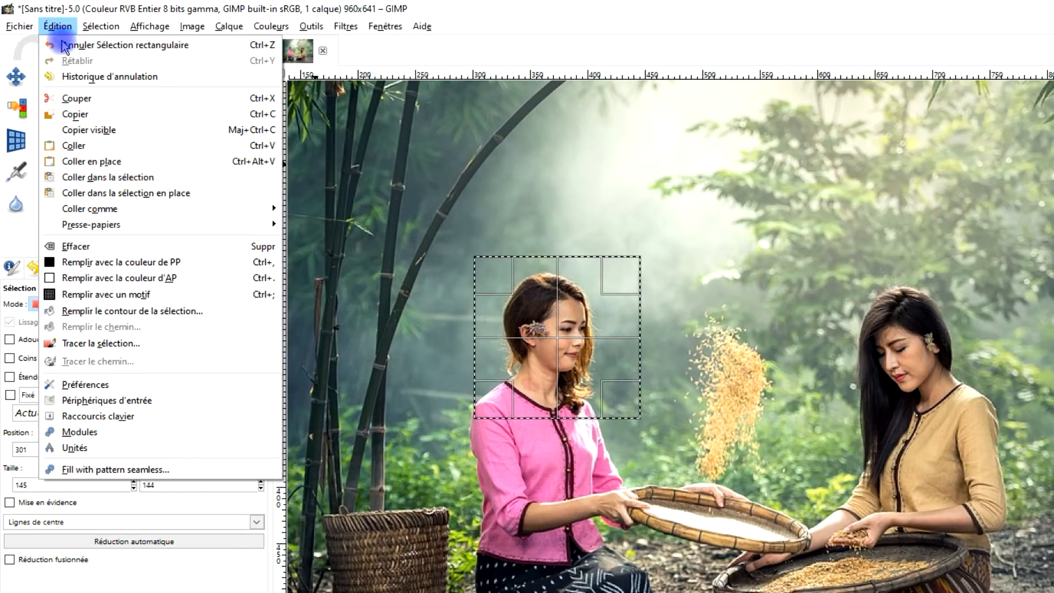
mouse_move(102, 212)
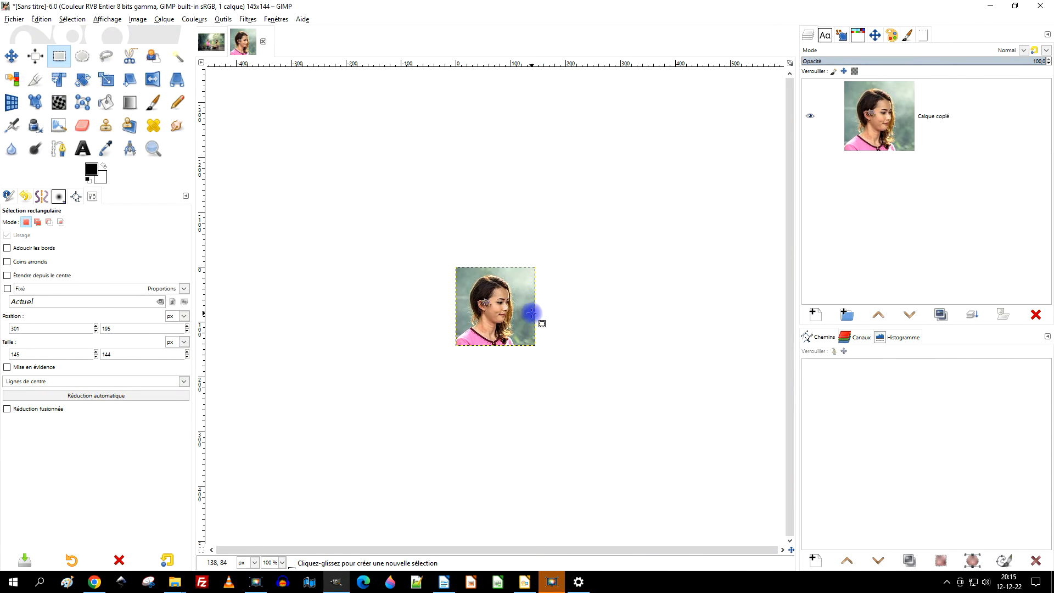
Set up an export of the pasted portrait named PHOTO1.jpg in the GIMP/2022/12_decembre folder.
left_click(14, 19)
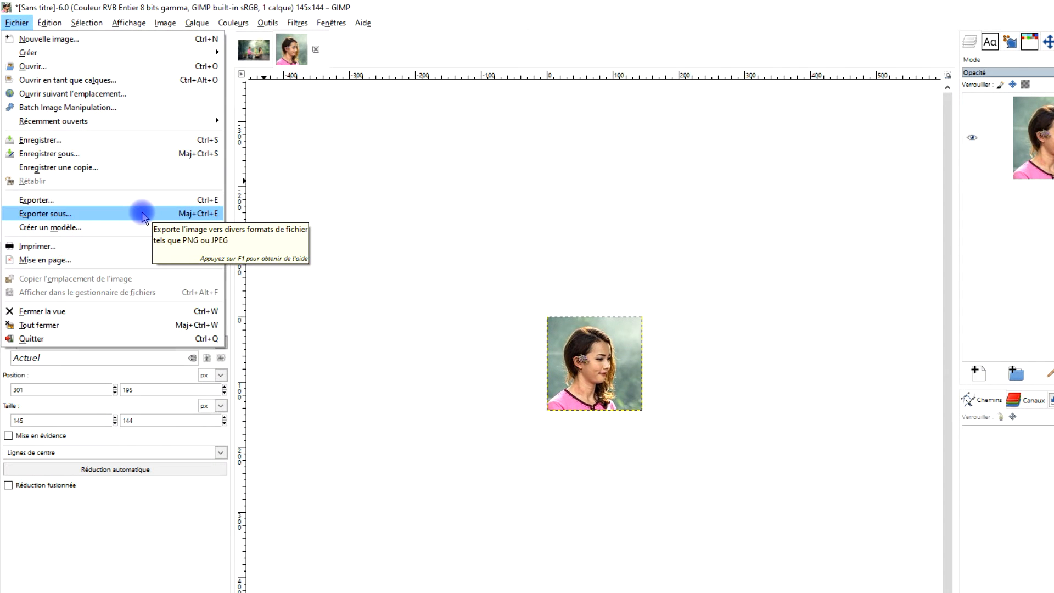
left_click(142, 214)
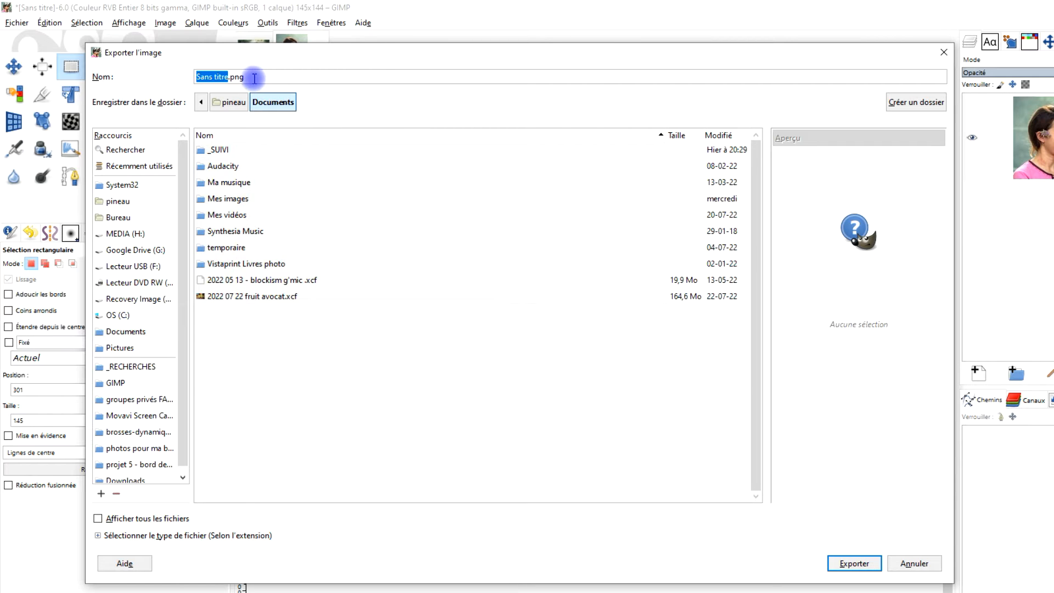
left_click_drag(246, 78, 146, 78)
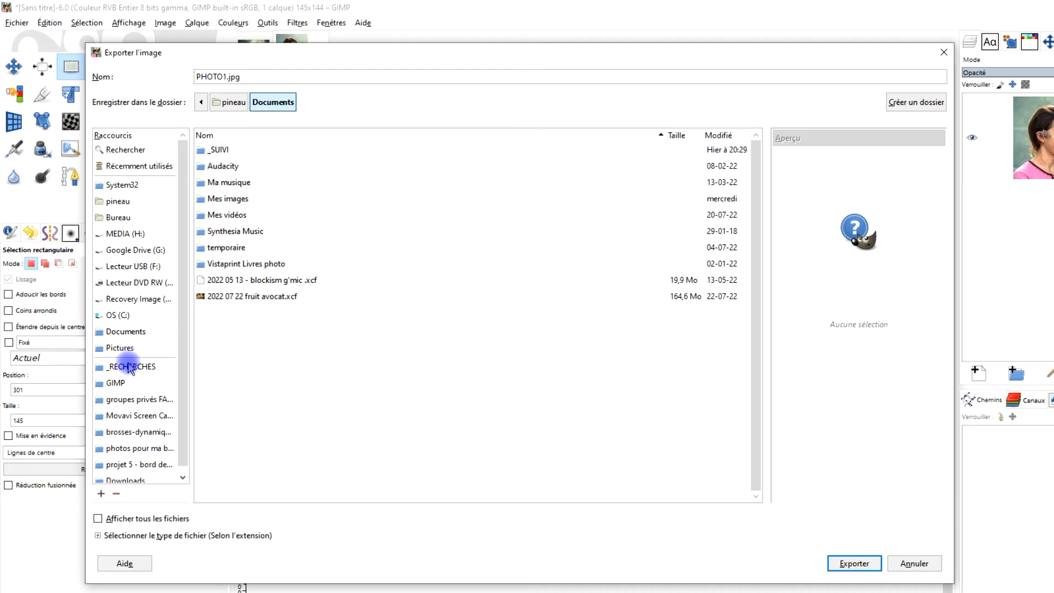
left_click(117, 383)
double_click(224, 239)
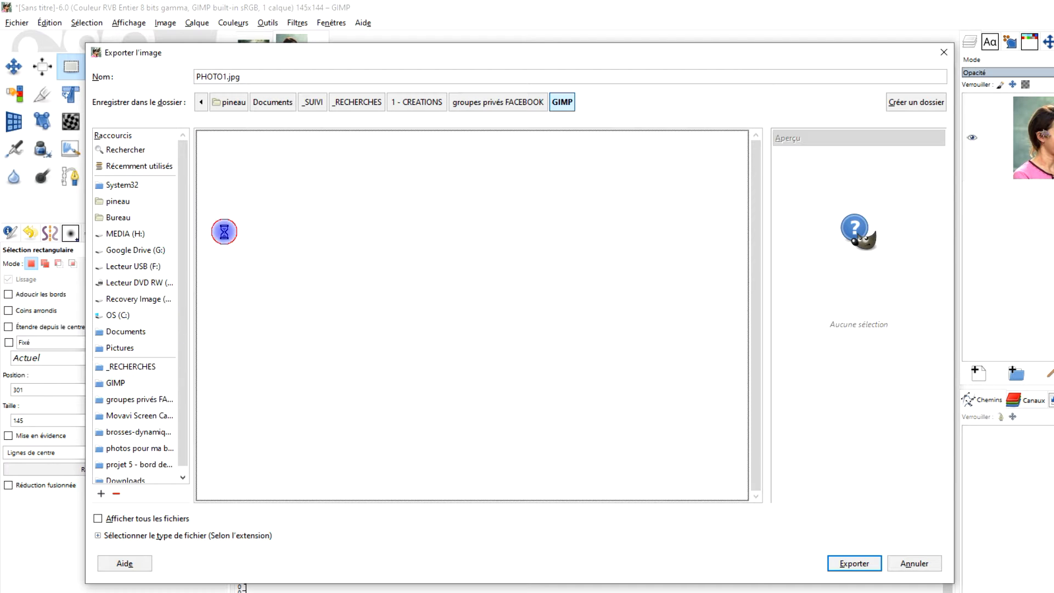
double_click(233, 328)
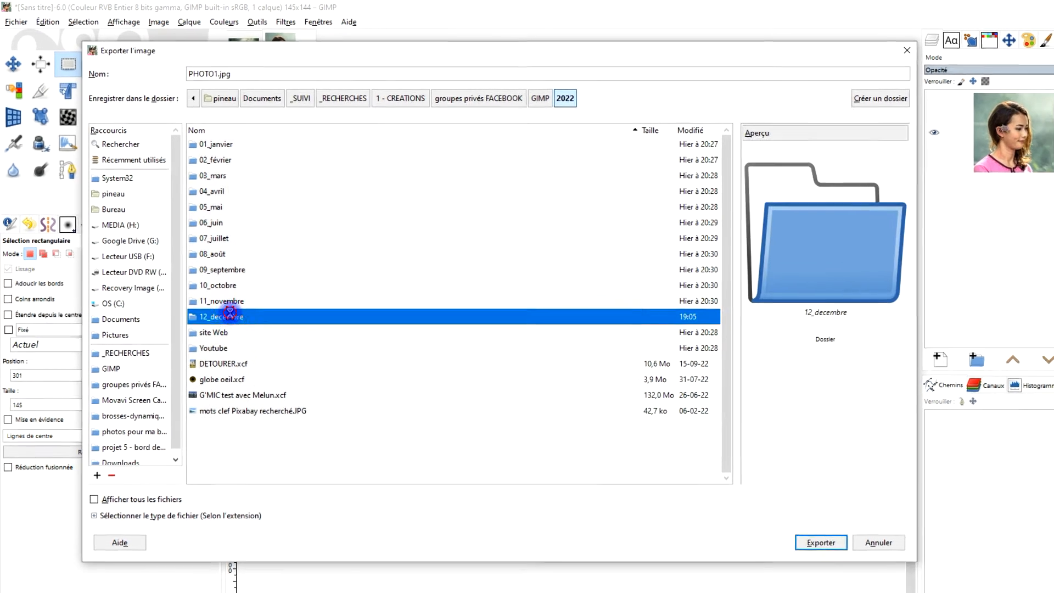
Export the portrait as a JPEG at quality 90 and close its image, discarding the changes.
left_click(763, 506)
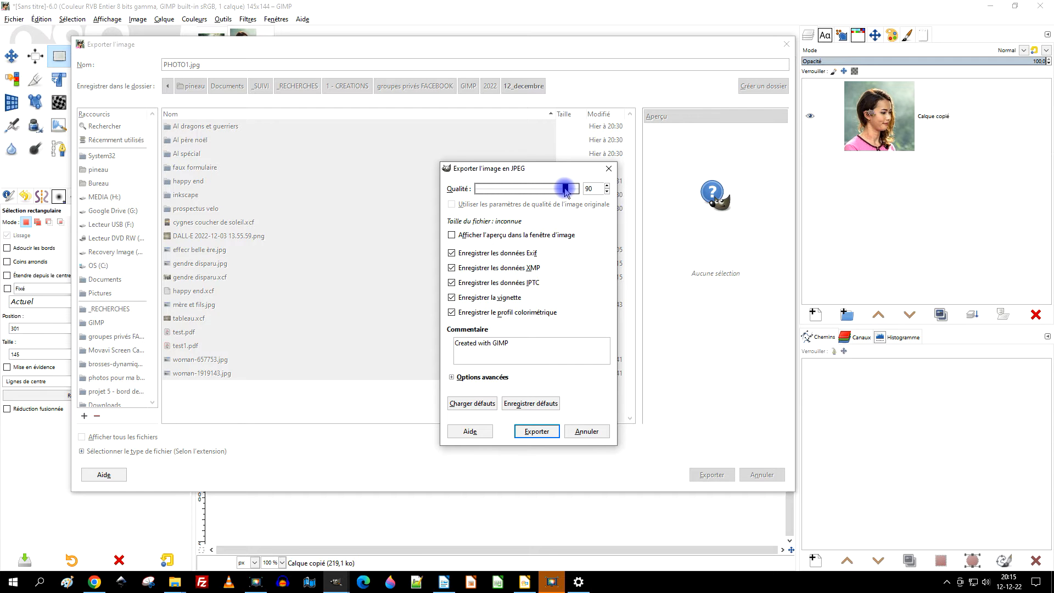
left_click(531, 432)
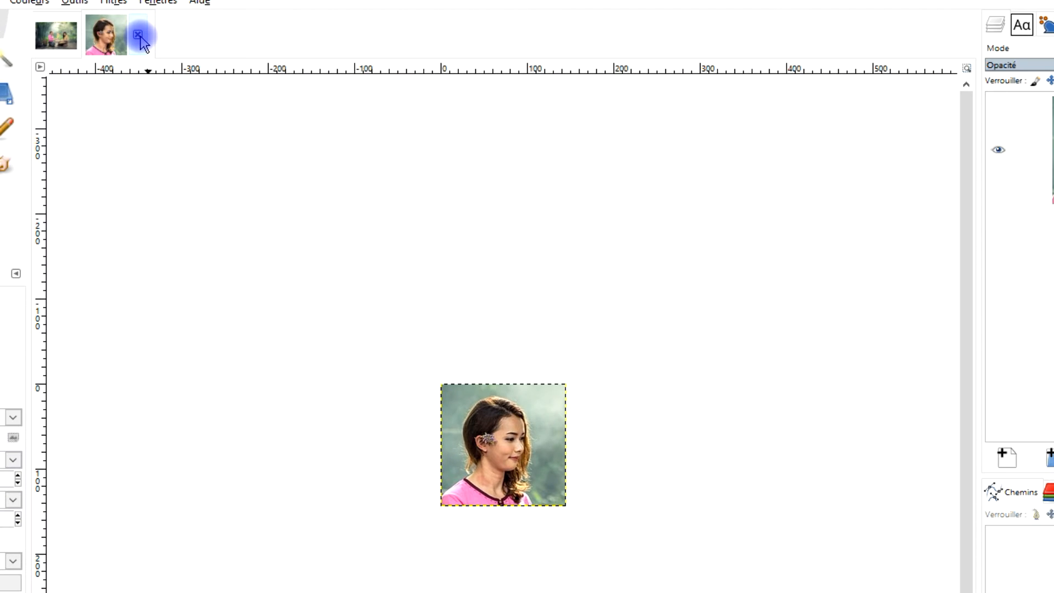
left_click(138, 35)
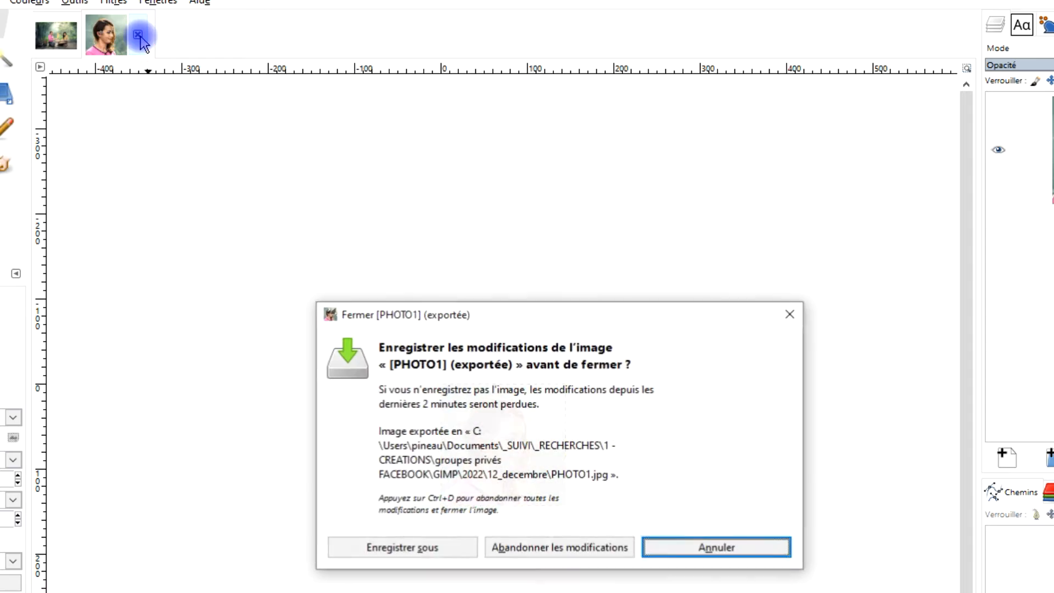
left_click(543, 545)
Move the selection onto the woman in beige and extend it downward to about 145 × 195 px.
left_click_drag(730, 435, 646, 356)
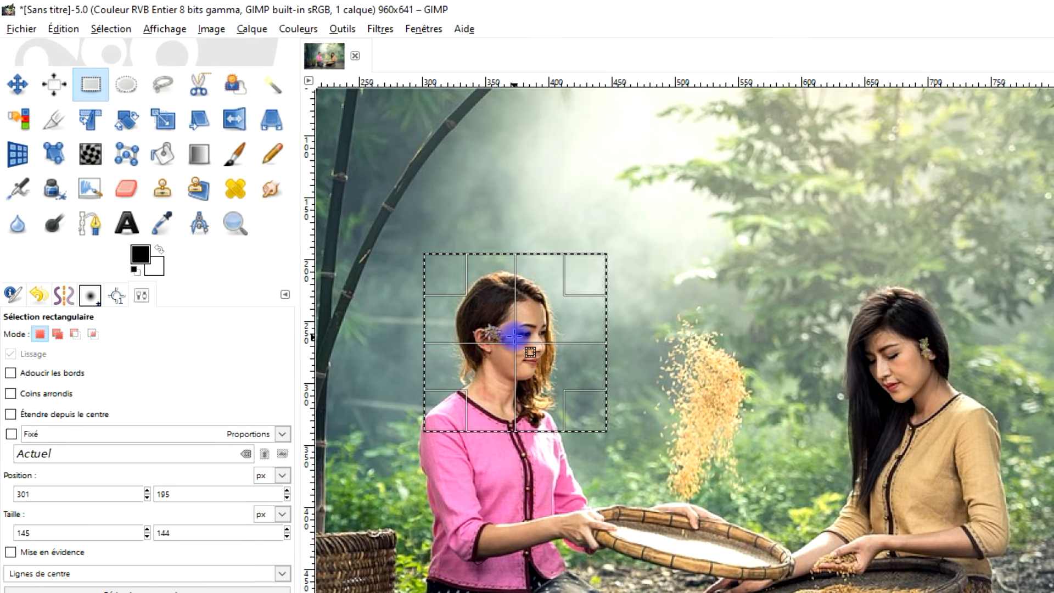
left_click_drag(486, 323, 908, 373)
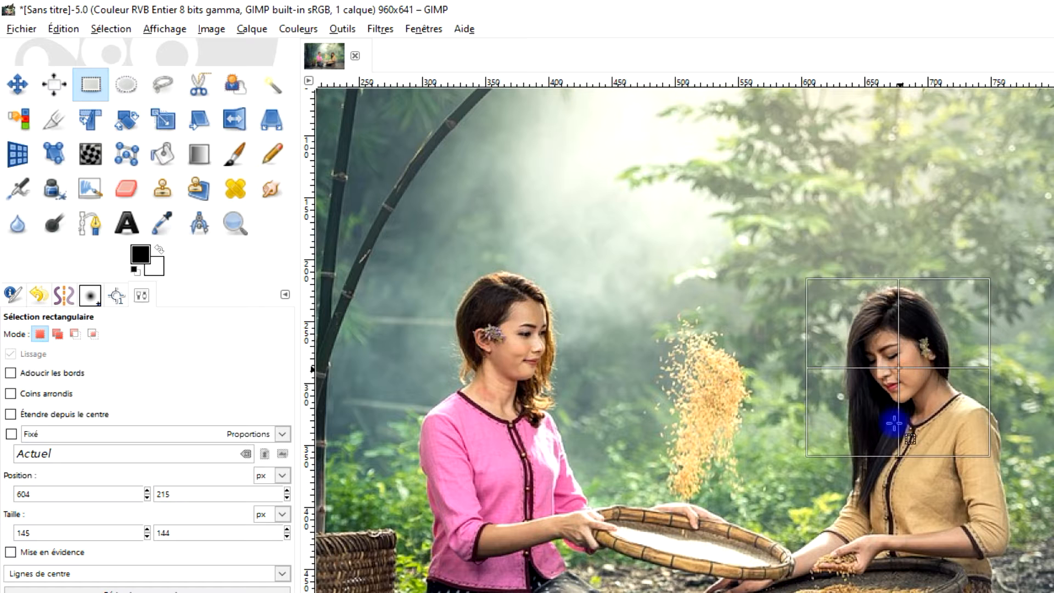
left_click_drag(892, 442, 896, 518)
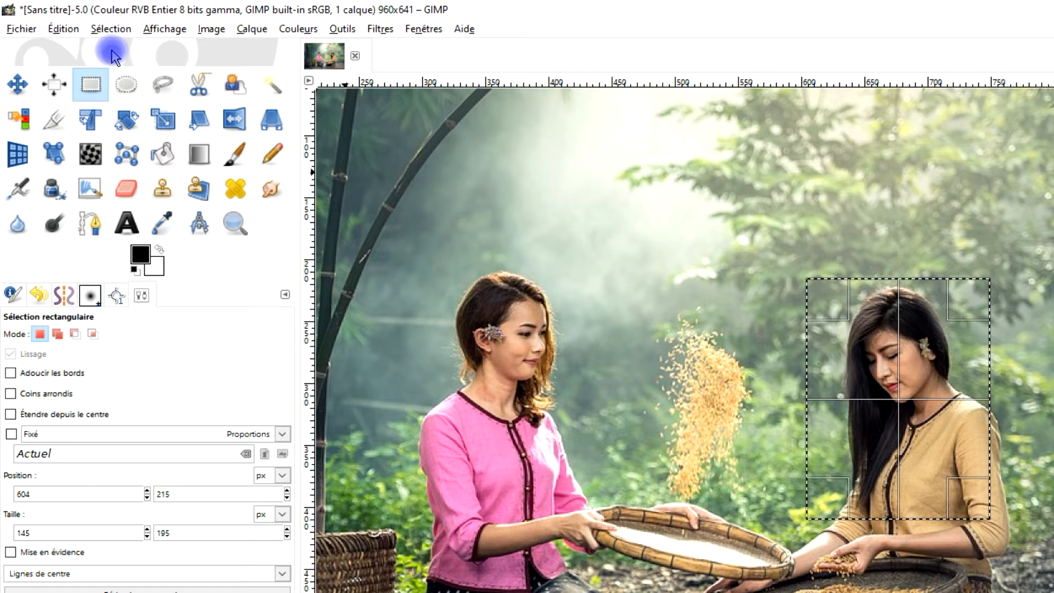
Copy the selected area of the woman in beige and paste it as a new image.
left_click(62, 29)
left_click(83, 125)
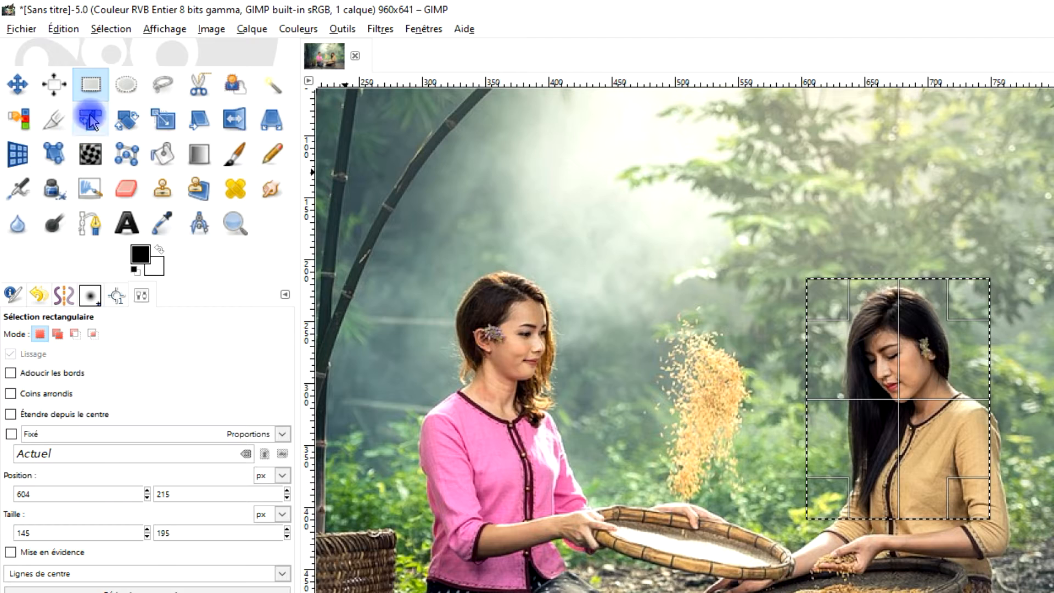
left_click(61, 29)
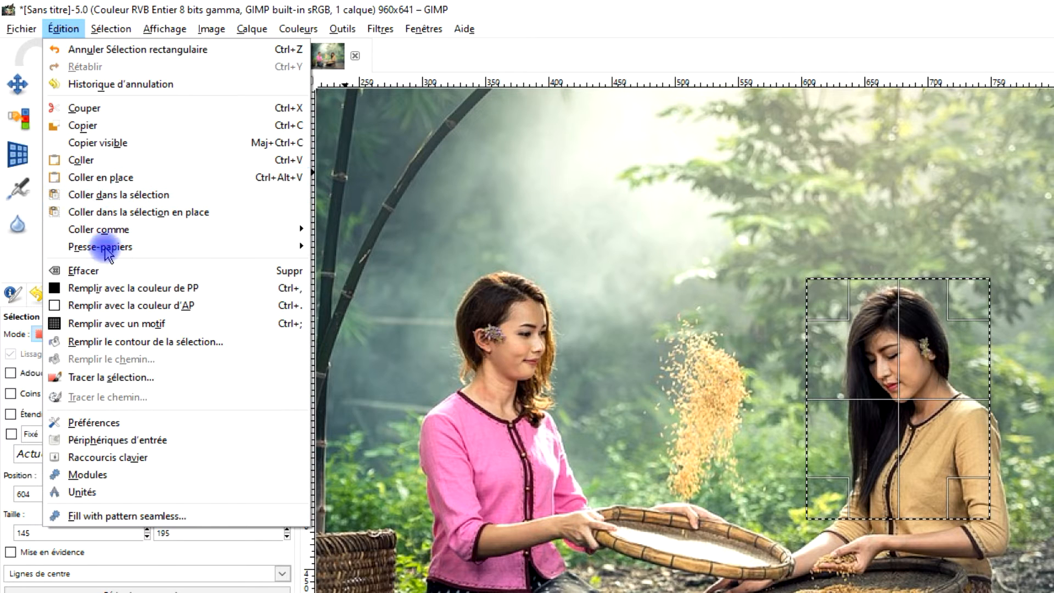
mouse_move(295, 235)
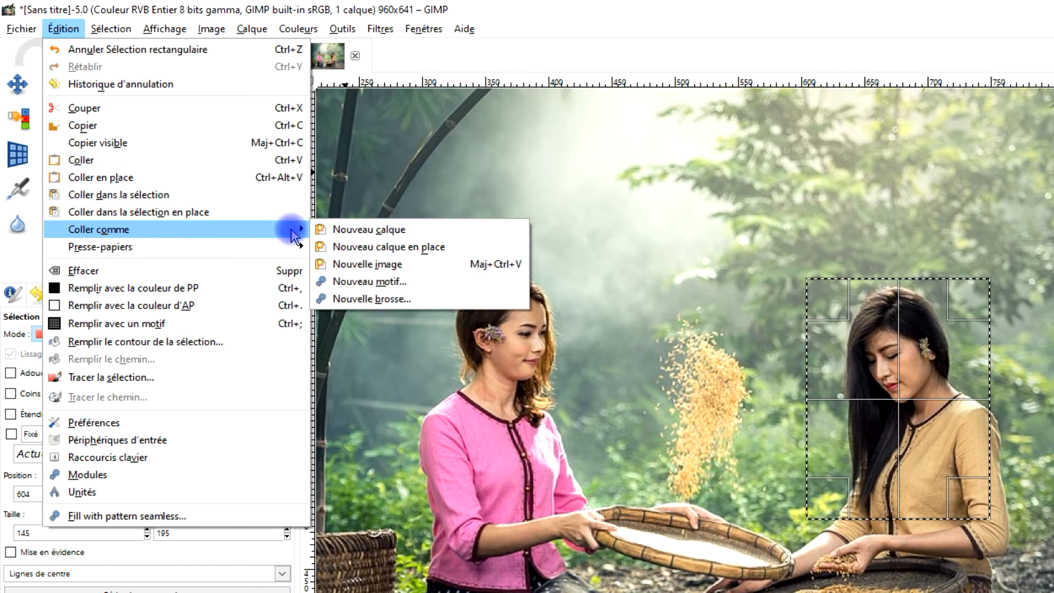
left_click(399, 264)
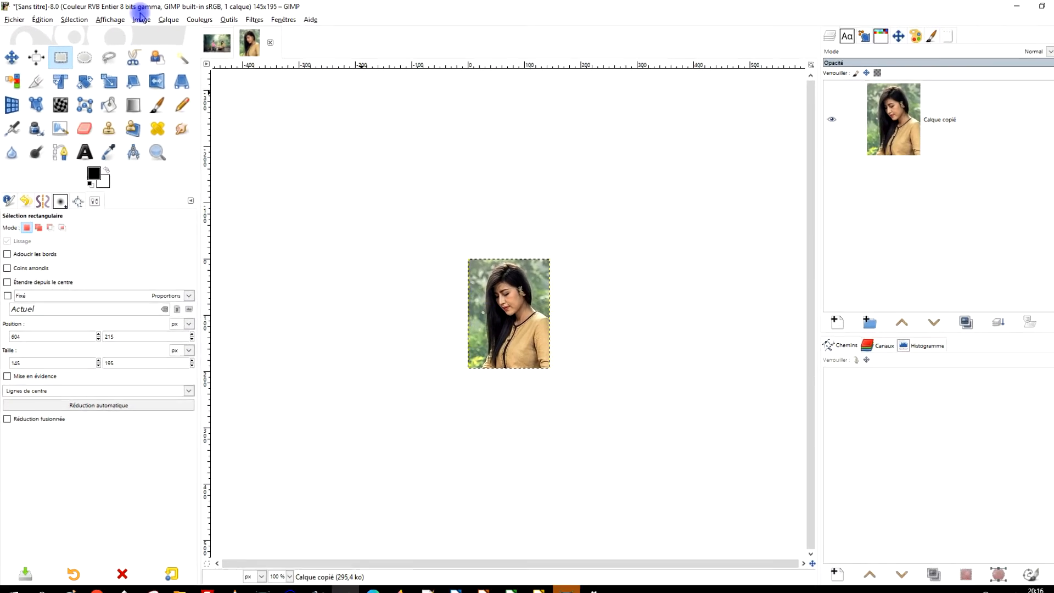
Export the second portrait as photo2.jpg in the 12_decembre folder at quality 90, and close its image, discarding the changes.
left_click(9, 24)
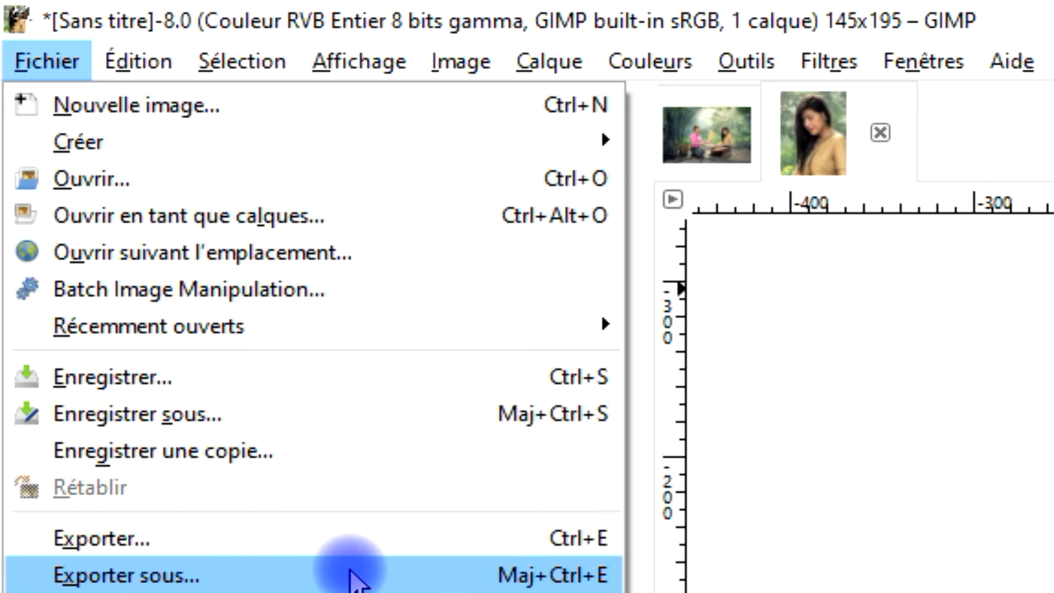
left_click(351, 573)
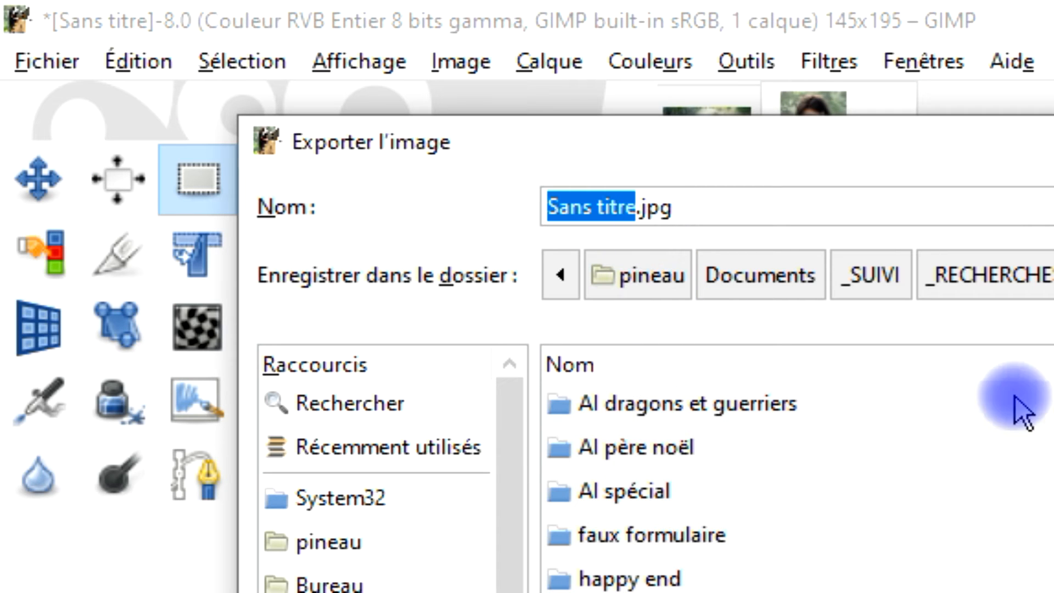
type("photo")
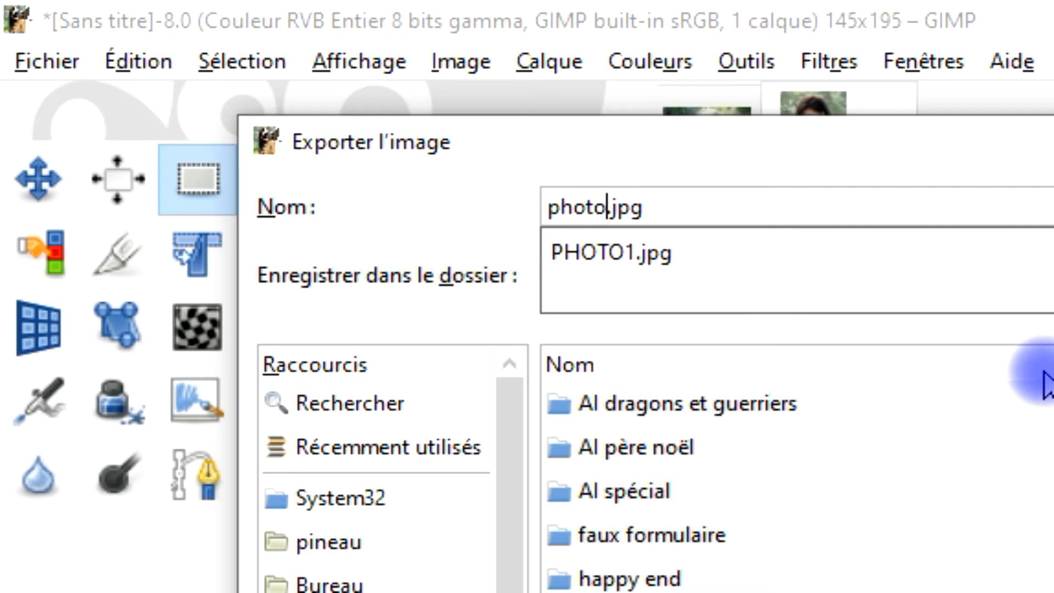
type("2")
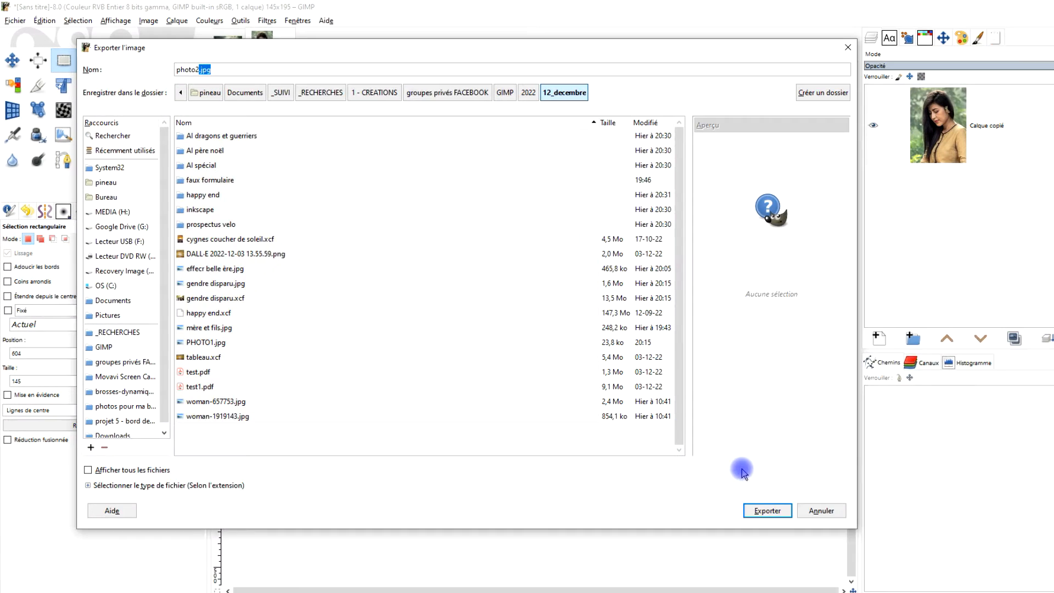
left_click(711, 474)
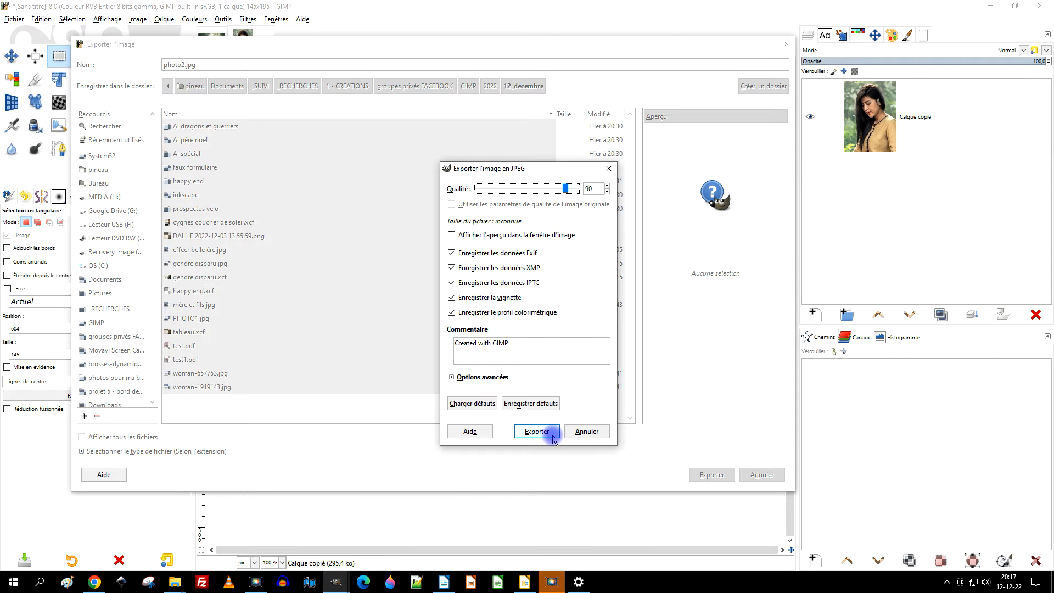
left_click(545, 431)
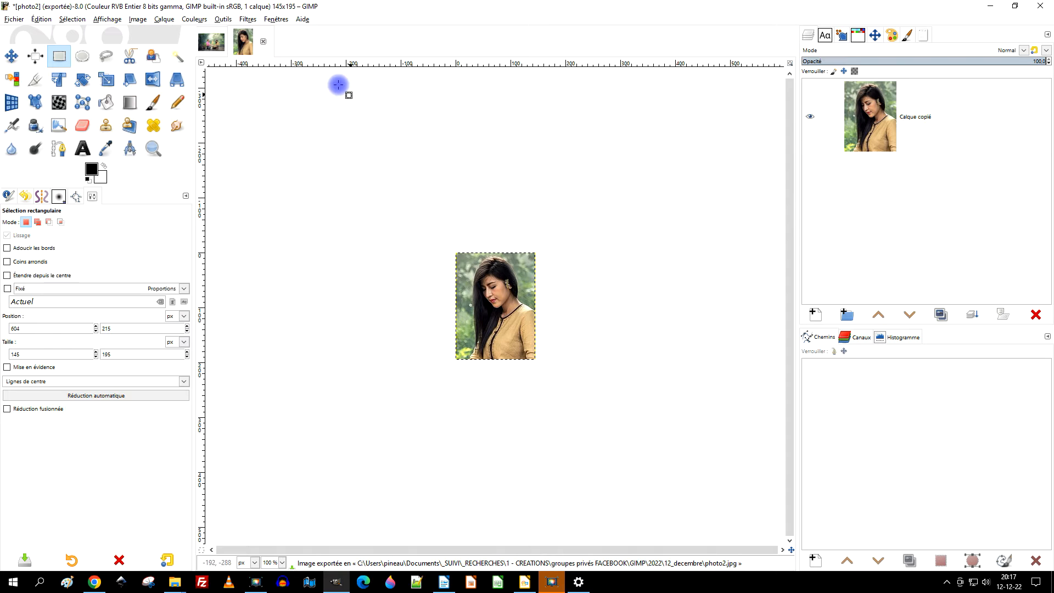
left_click(263, 43)
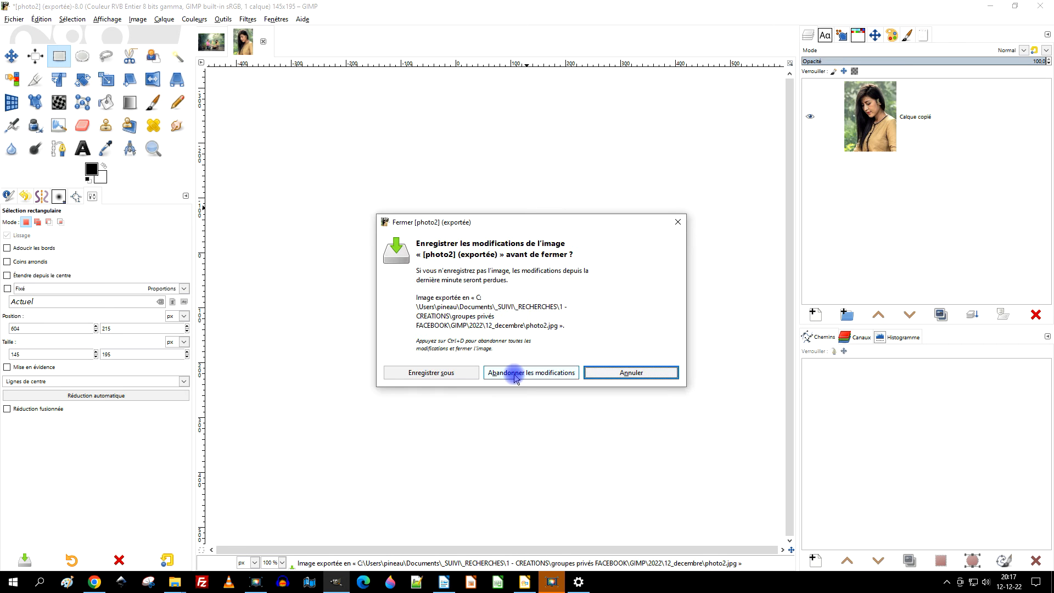
left_click(515, 373)
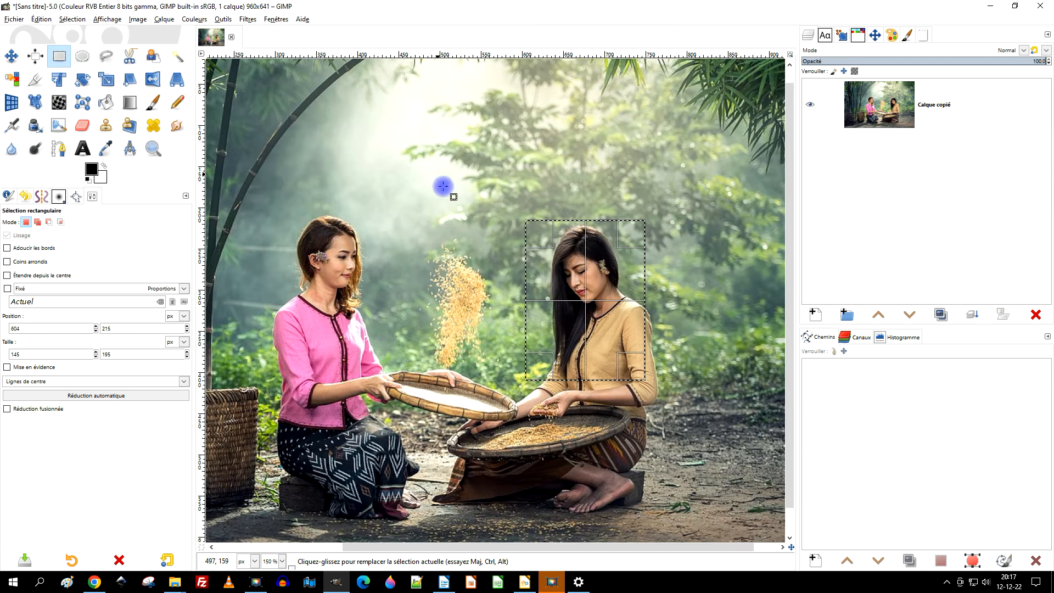
Clear the selection and crop the image to the falling grain and basket between the two women, about 149 × 242 px.
left_click(508, 189)
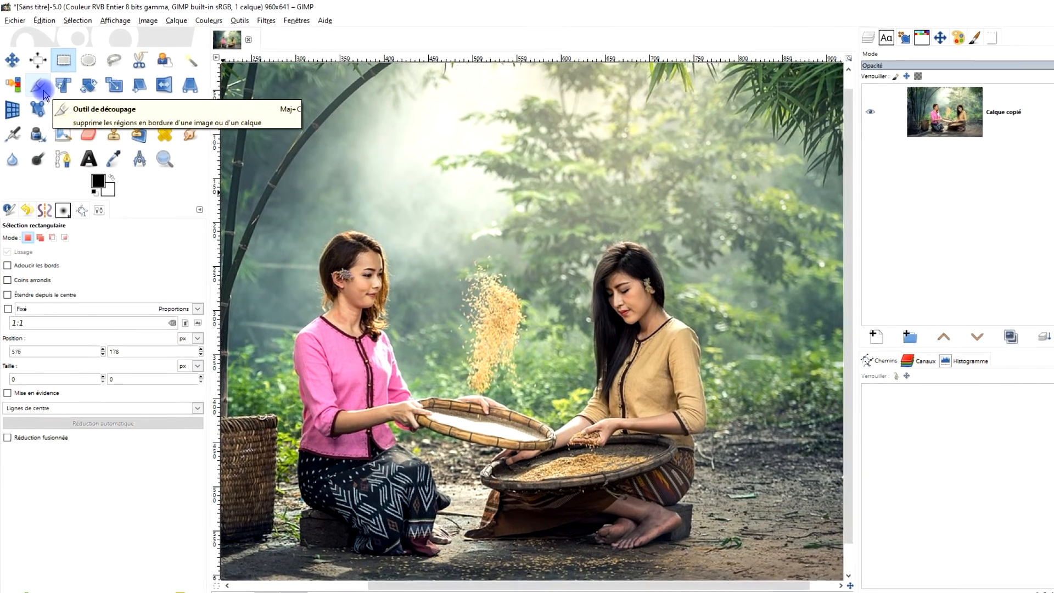
left_click(39, 87)
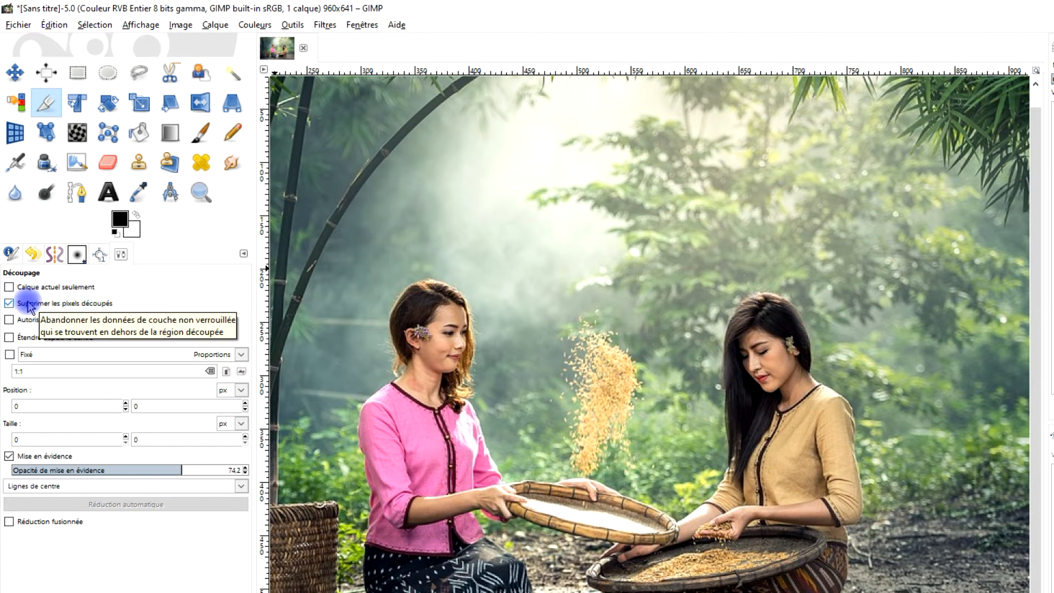
left_click_drag(522, 294, 682, 548)
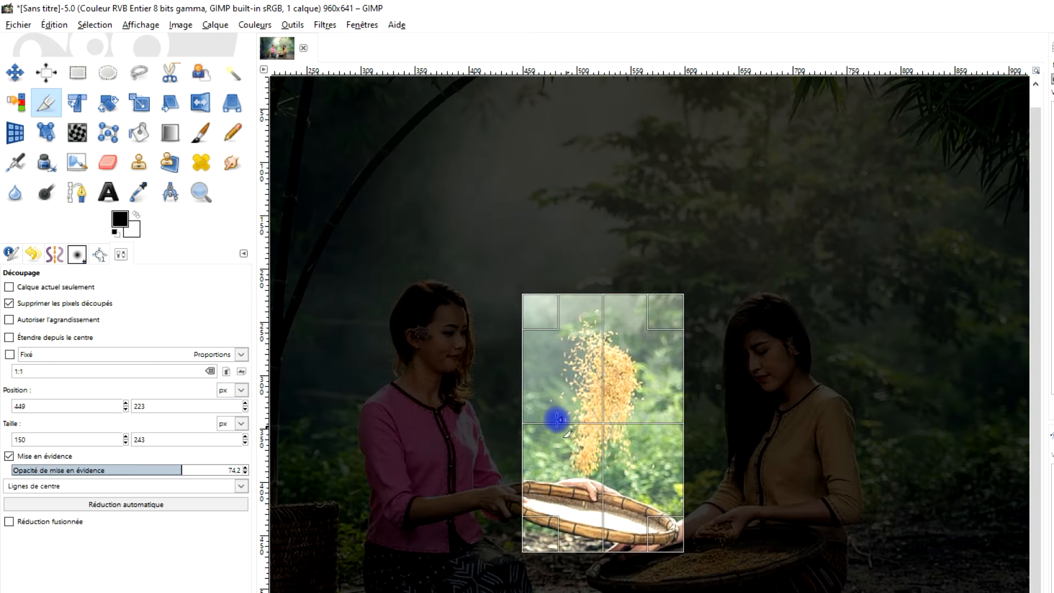
left_click_drag(529, 405, 530, 405)
mouse_move(629, 535)
left_mouse_down()
mouse_move(616, 516)
mouse_move(627, 536)
left_mouse_up()
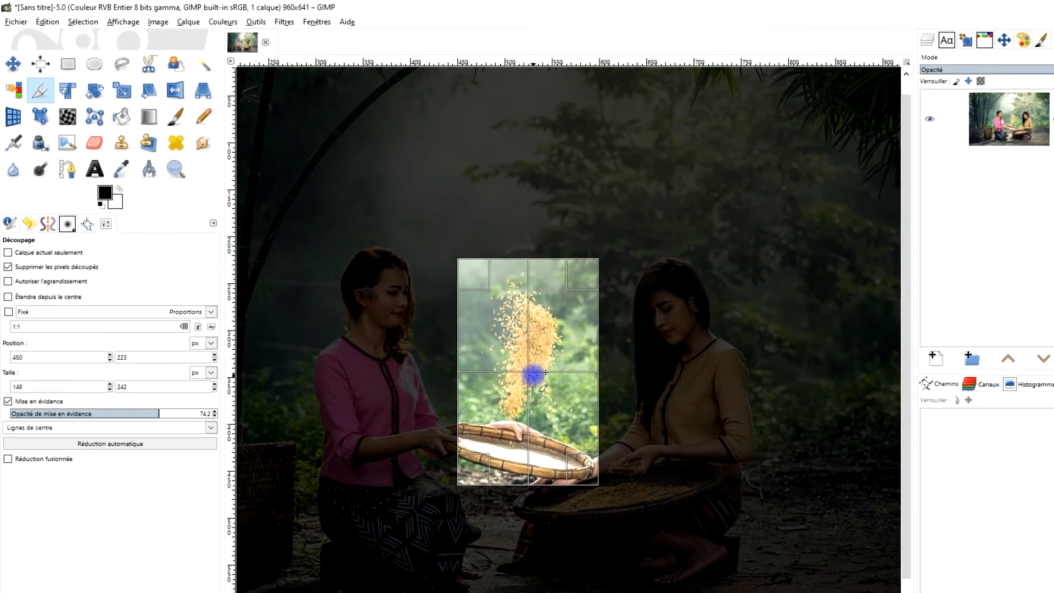
left_click(532, 375)
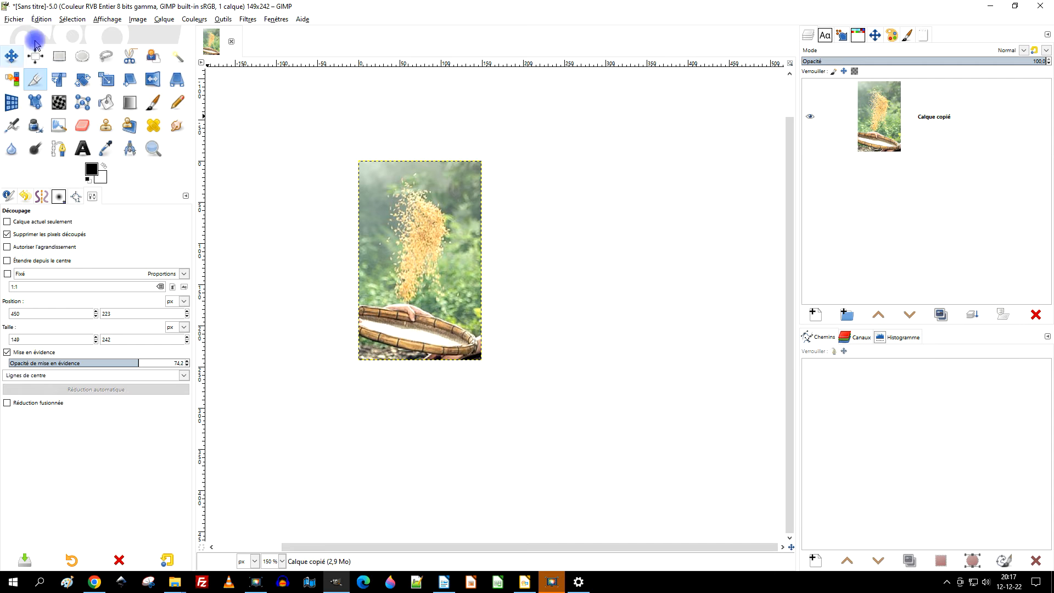
Export the cropped image as repas.jpg in the 12_decembre folder, keeping the offered JPEG settings.
left_click(13, 20)
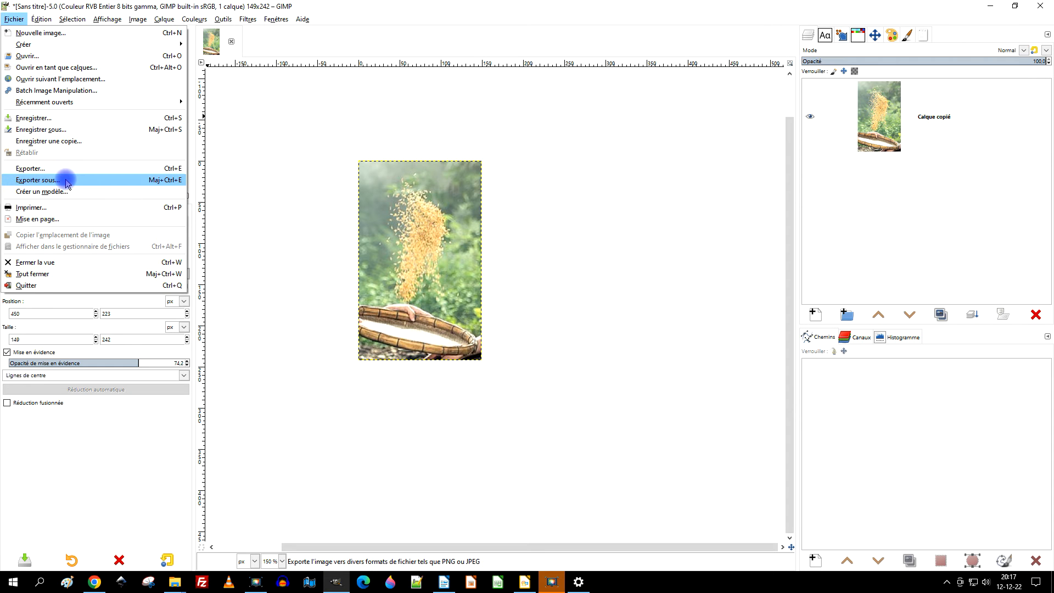
left_click(66, 181)
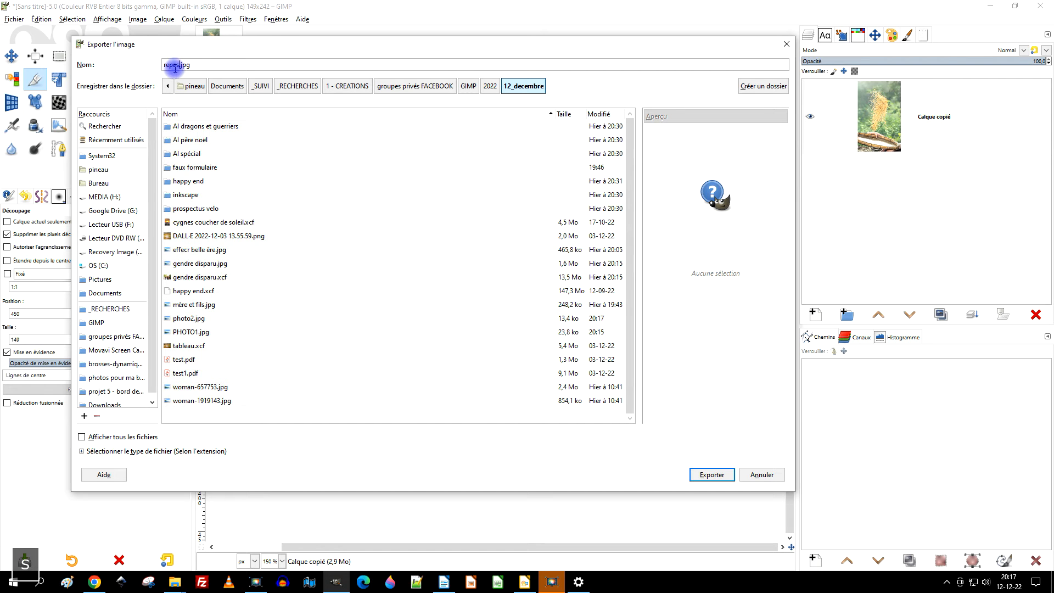
key("Return")
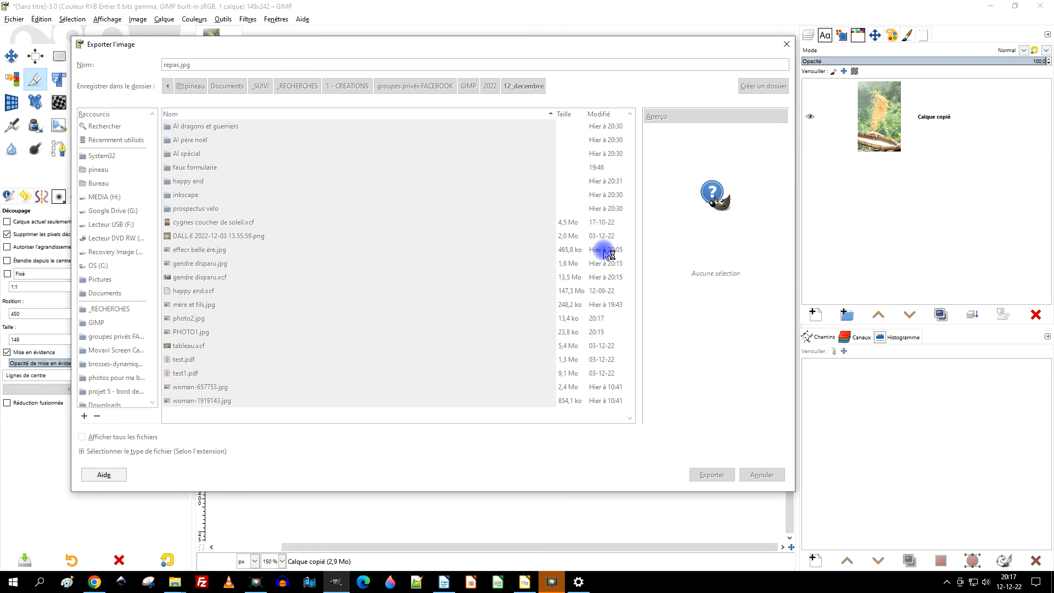
left_click(537, 430)
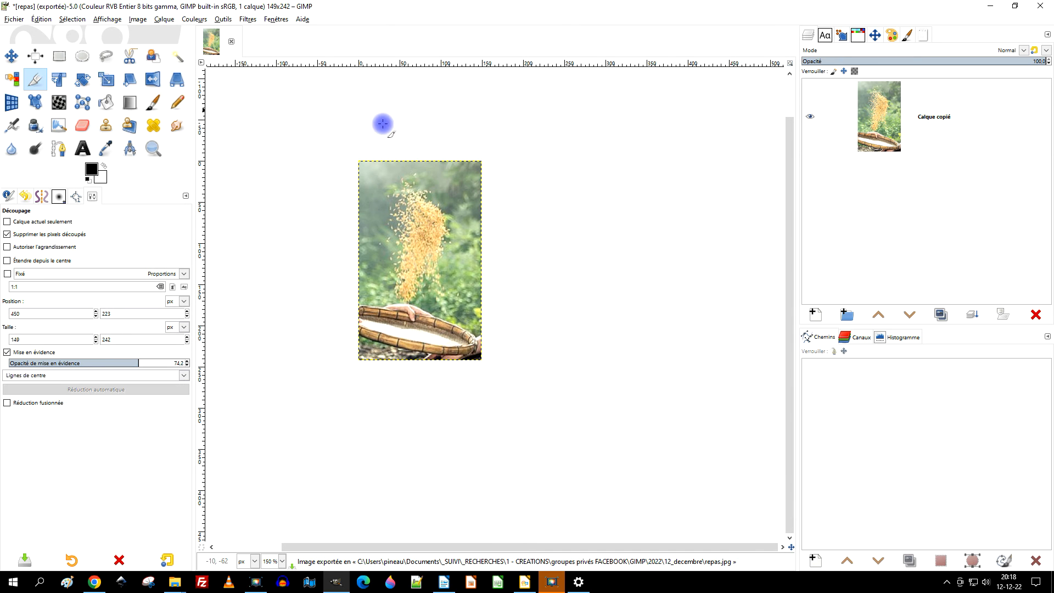
Undo the crop to restore the full photo of both women.
left_click(36, 20)
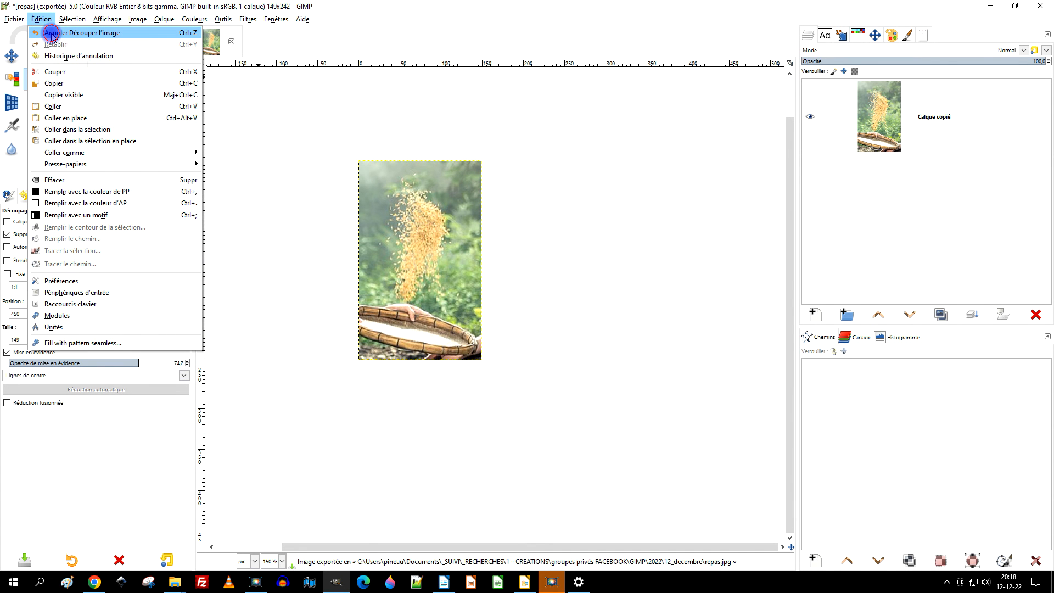
left_click(51, 34)
scroll(447, 197, "down", 2)
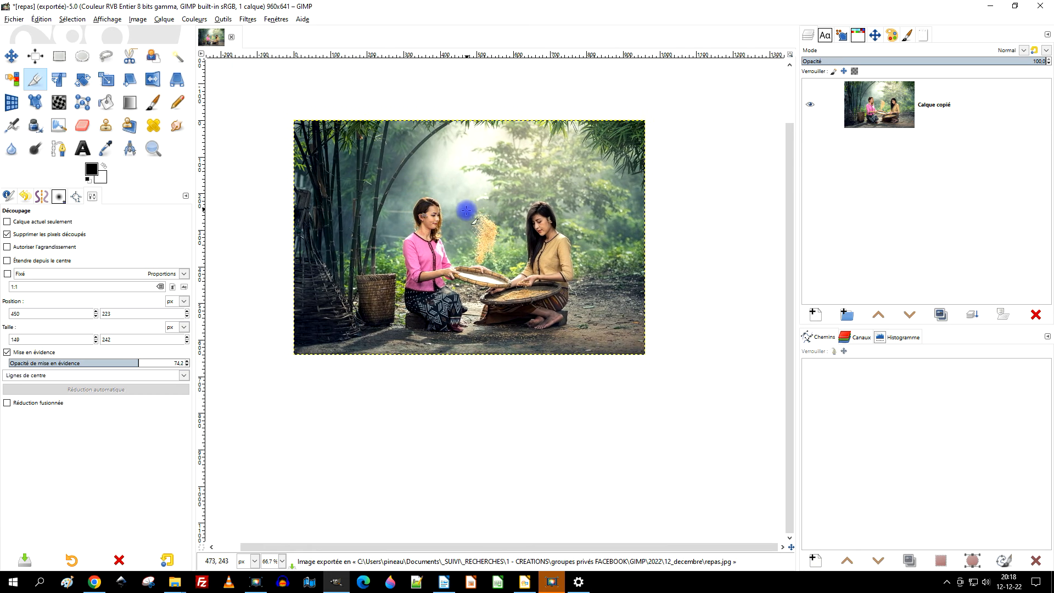
scroll(352, 150, "up", 2)
scroll(492, 235, "down", 3)
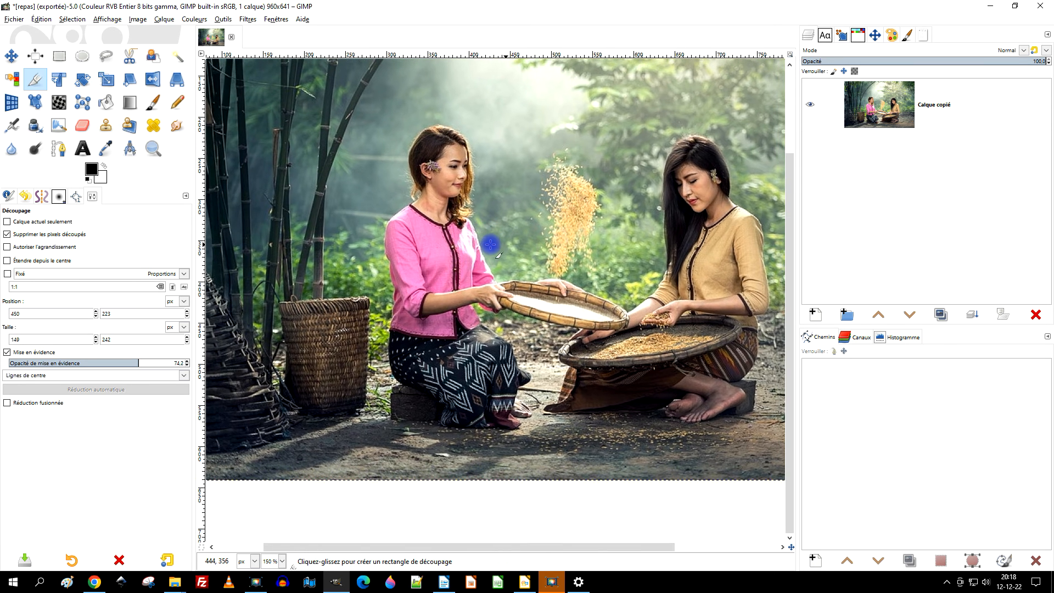